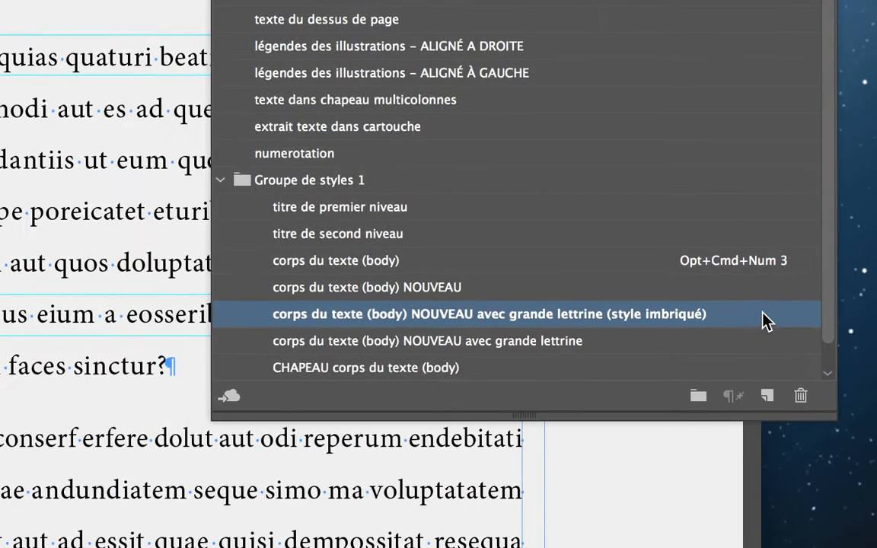
# Set the drop cap to 2 characters in the paragraph style "corps du texte (body) NOUVEAU avec grande lettrine (style imbriqué)".
pyautogui.doubleClick(768, 320)
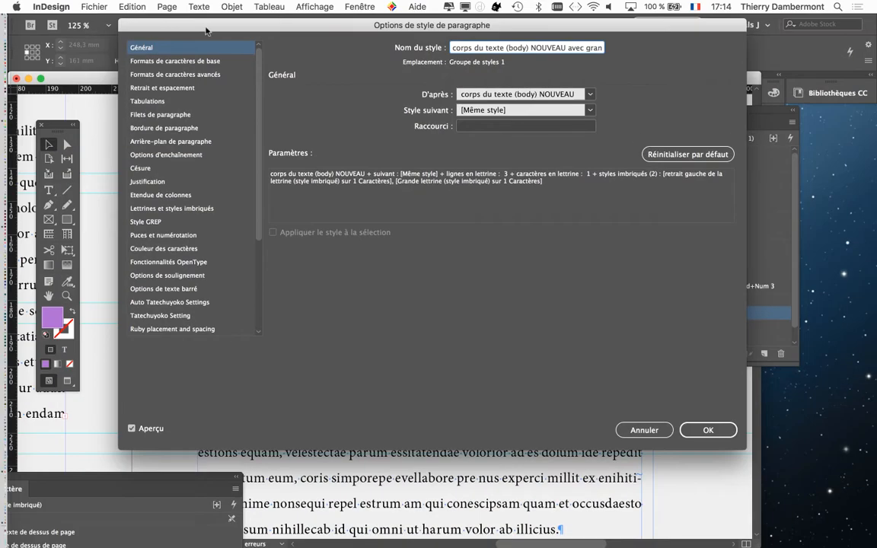
pyautogui.moveTo(206, 31); pyautogui.dragTo(465, 63)
pyautogui.click(453, 243)
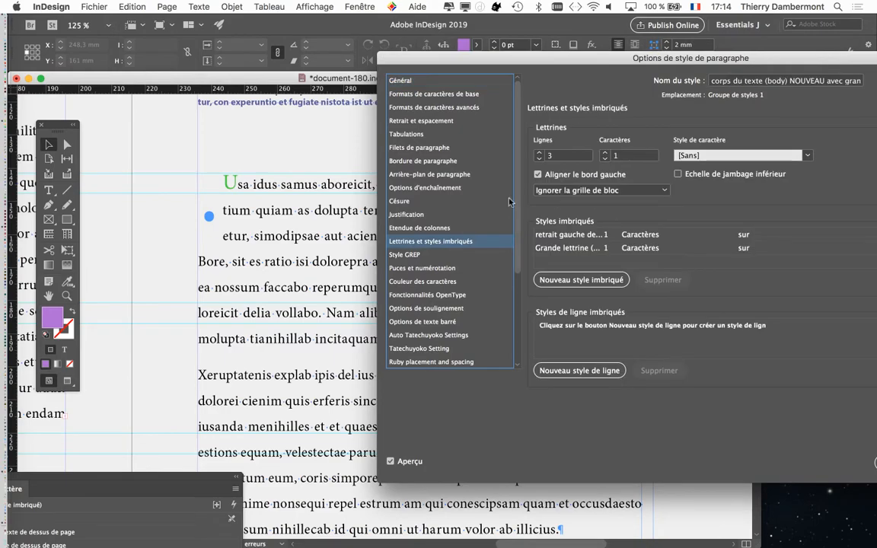
pyautogui.moveTo(537, 60); pyautogui.dragTo(478, 113)
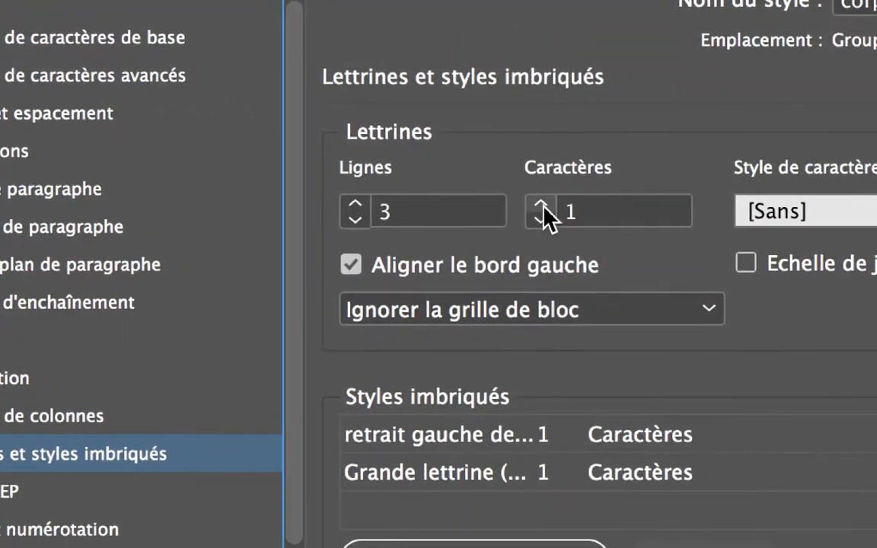
pyautogui.click(542, 206)
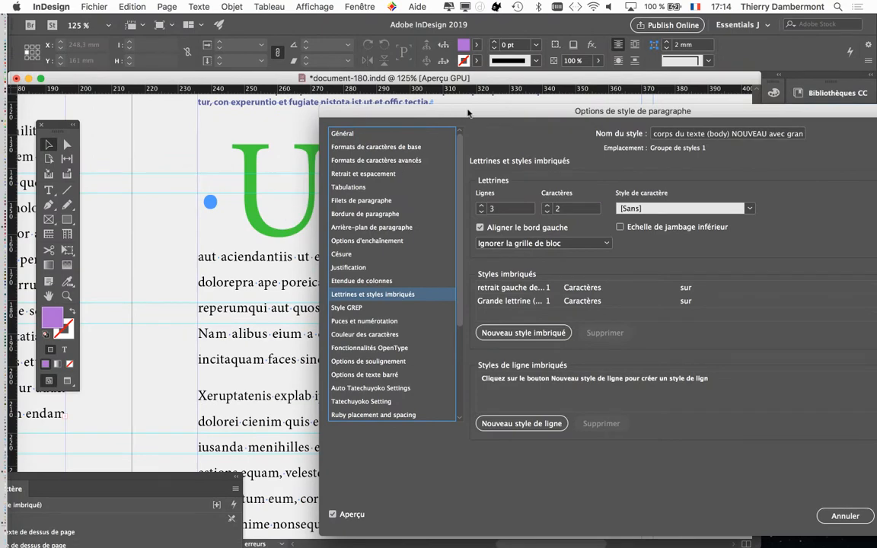
pyautogui.moveTo(471, 114); pyautogui.dragTo(326, 110)
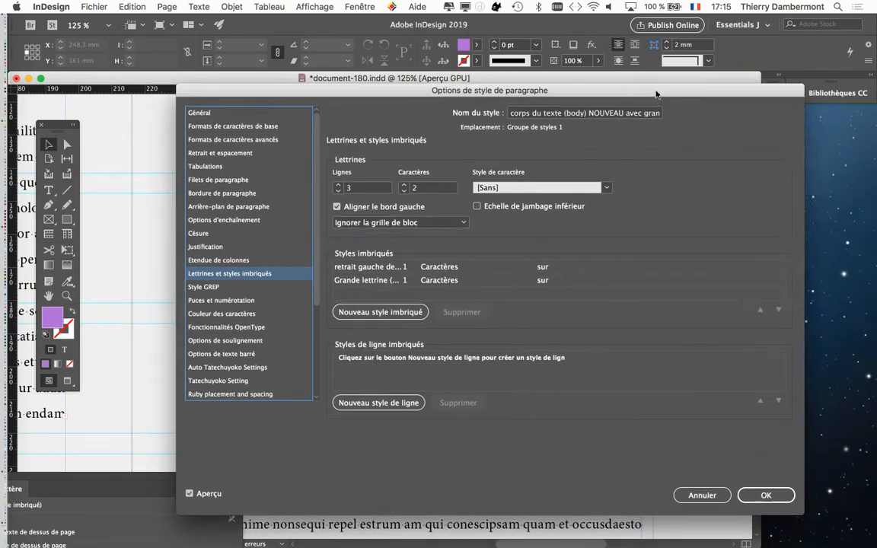
pyautogui.click(764, 494)
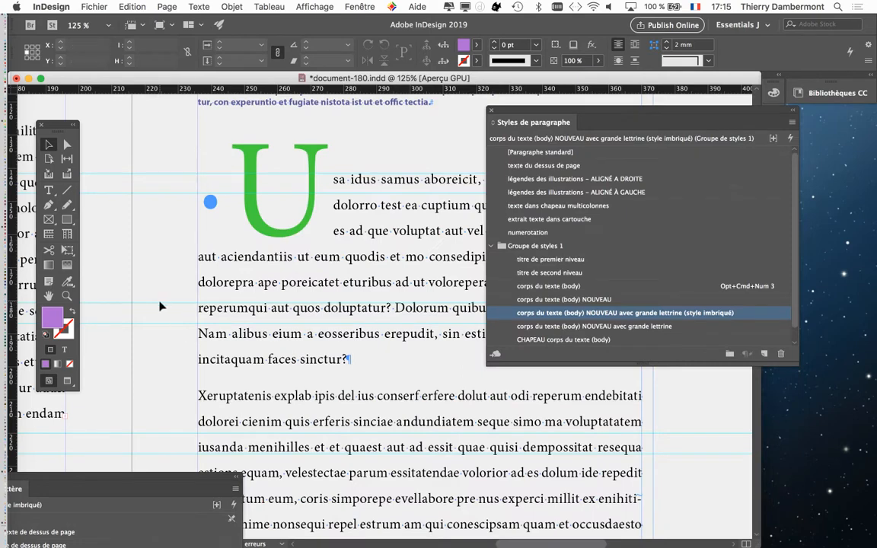
# Show the character styles in place of the paragraph styles and select "retrait gauche de la lettrine (style imbriqué)".
pyautogui.moveTo(521, 111); pyautogui.dragTo(634, 113)
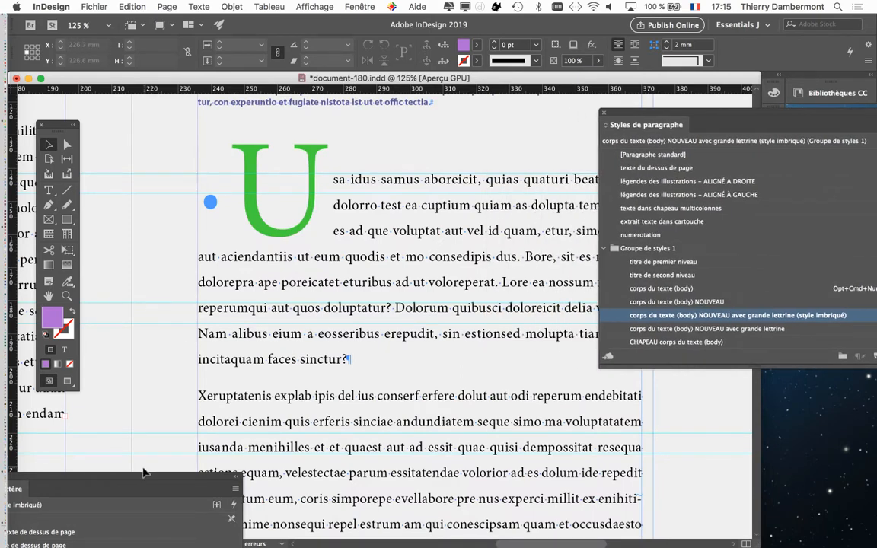
pyautogui.moveTo(118, 480); pyautogui.dragTo(645, 174)
pyautogui.click(604, 112)
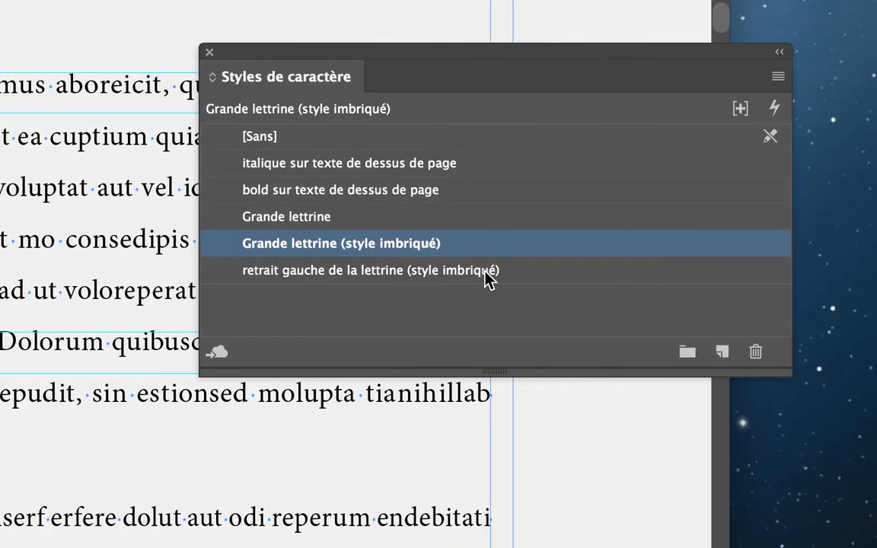
pyautogui.click(526, 274)
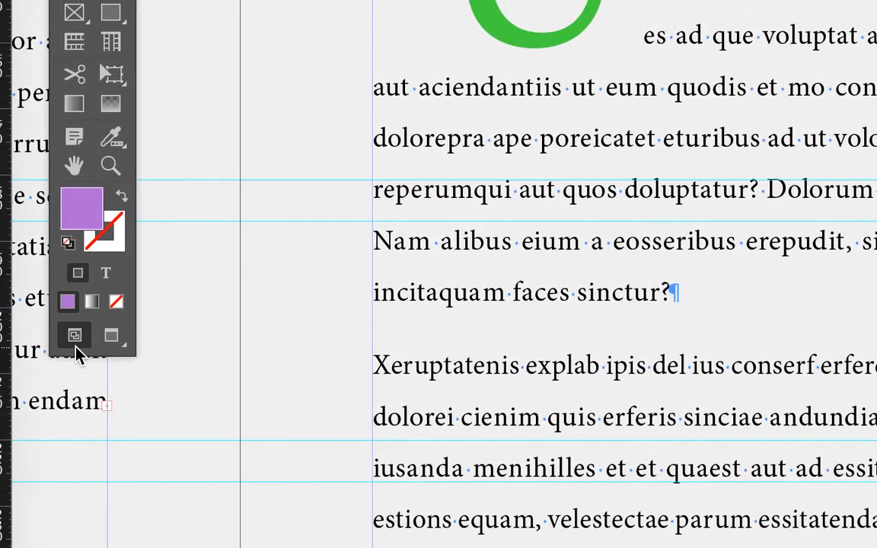
# Check the page in preview mode, return to normal view, and move the character styles list clear of the text.
pyautogui.click(111, 344)
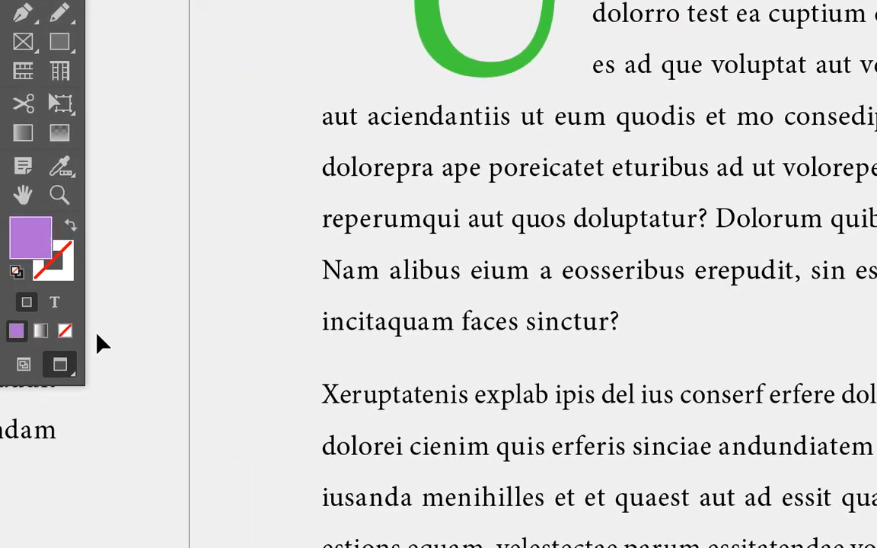
pyautogui.click(24, 364)
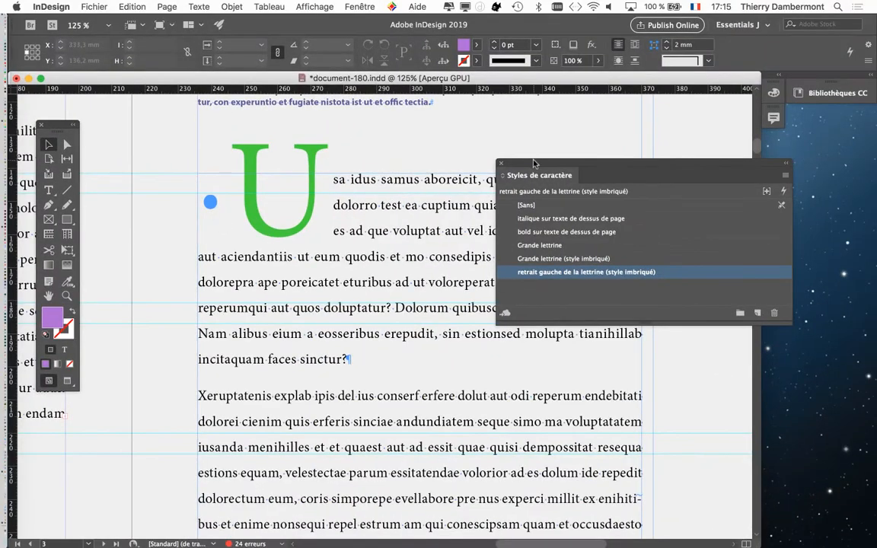
pyautogui.moveTo(537, 163); pyautogui.dragTo(581, 92)
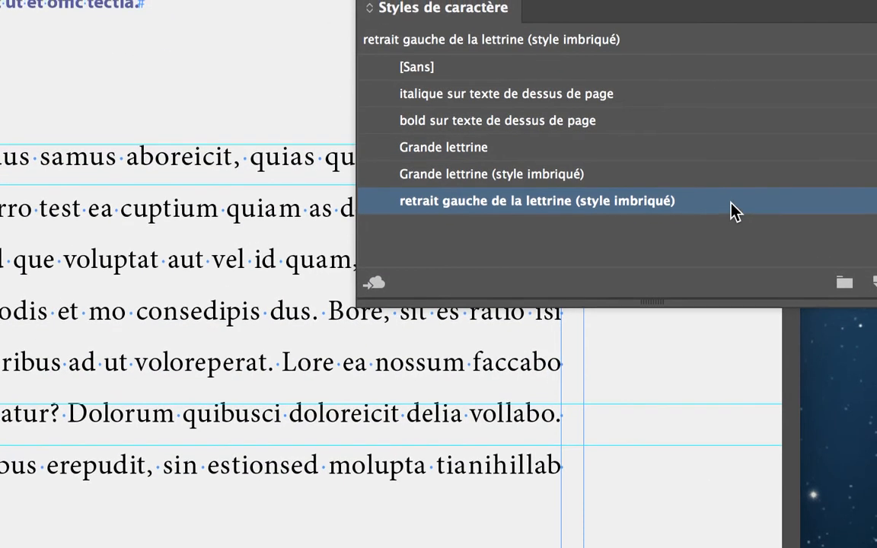
pyautogui.doubleClick(732, 212)
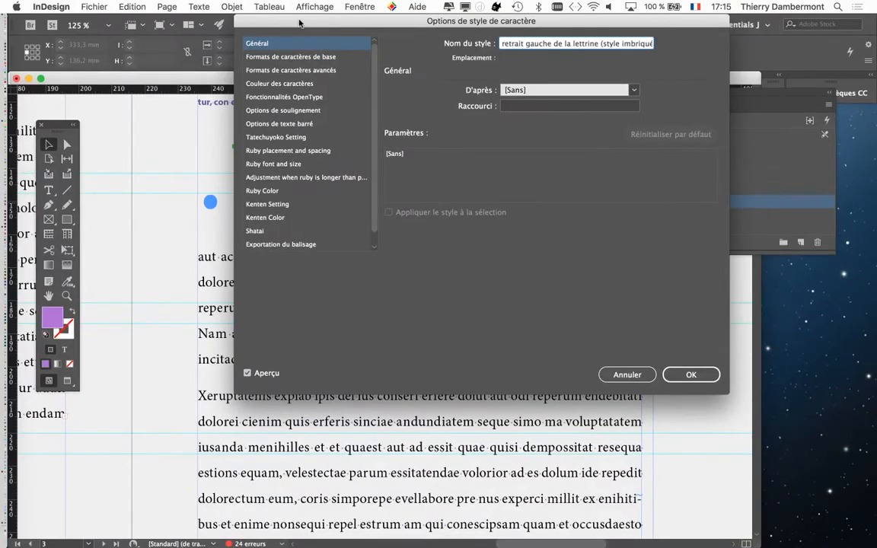
pyautogui.moveTo(250, 18); pyautogui.dragTo(426, 81)
pyautogui.click(468, 120)
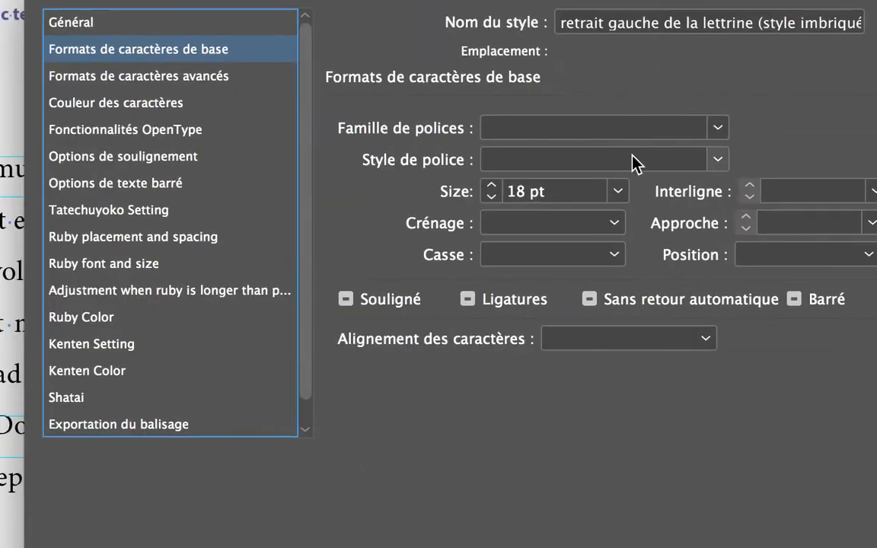
pyautogui.click(770, 225)
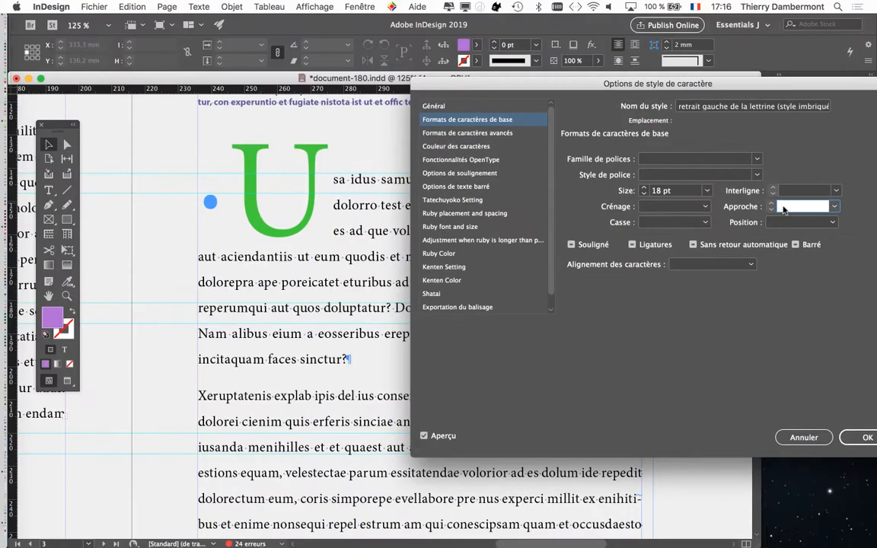
pyautogui.write('-')
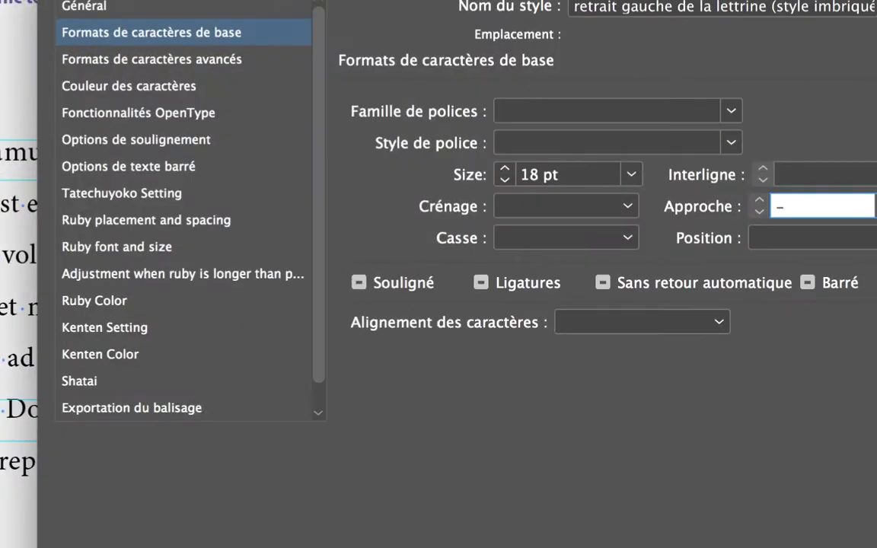
pyautogui.write('40')
pyautogui.moveTo(773, 190); pyautogui.dragTo(715, 181)
pyautogui.write('-')
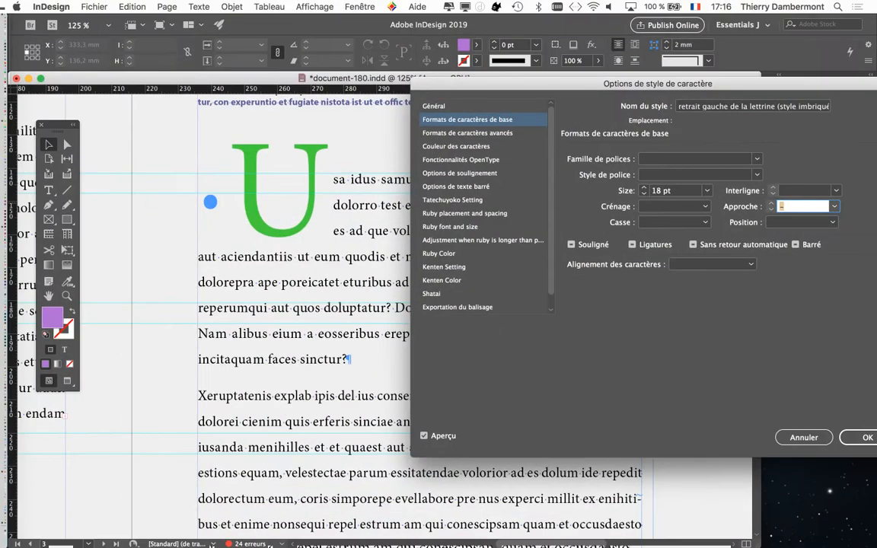
pyautogui.write('004')
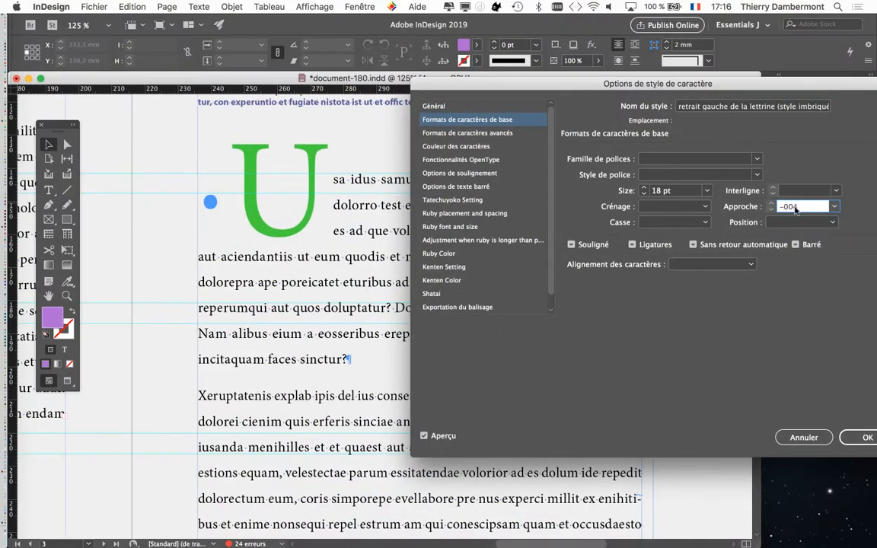
pyautogui.click(806, 439)
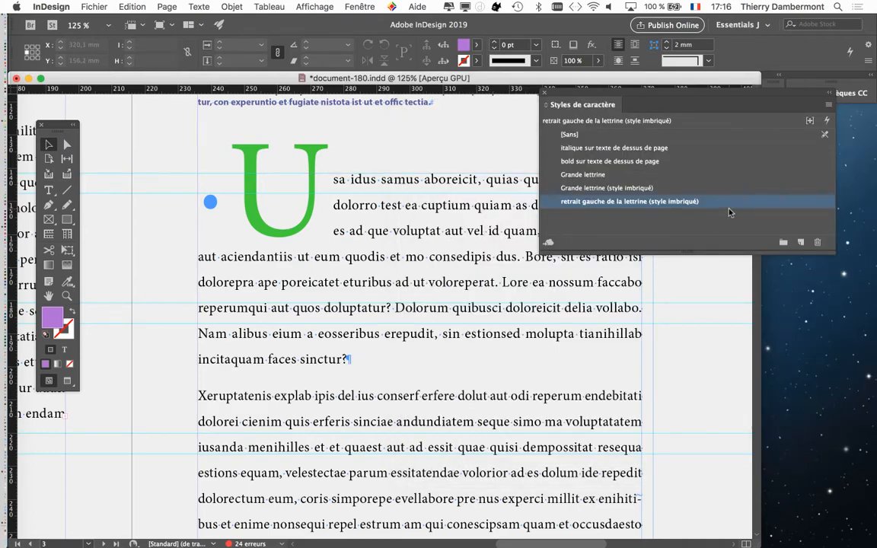
# Set the tracking (Approche) of the character style "retrait gauche de la lettrine (style imbriqué)" to -400.
pyautogui.doubleClick(731, 204)
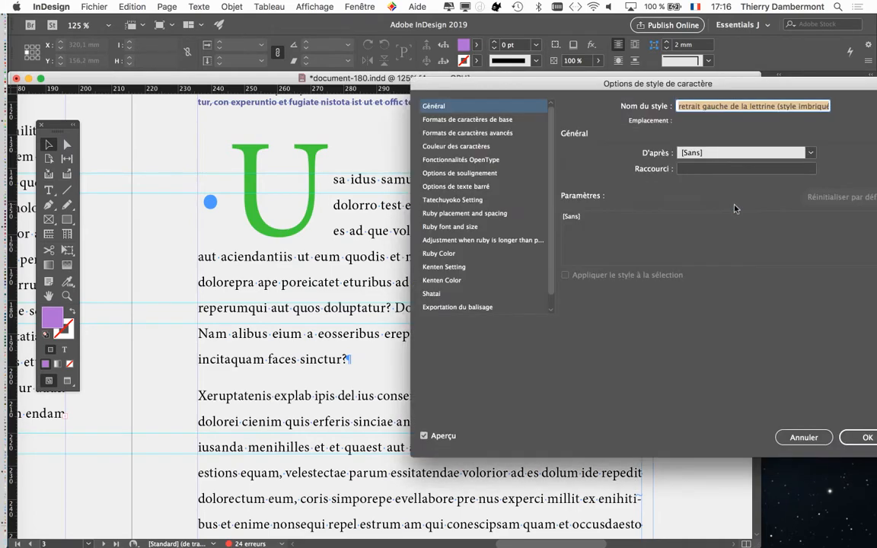
pyautogui.click(472, 121)
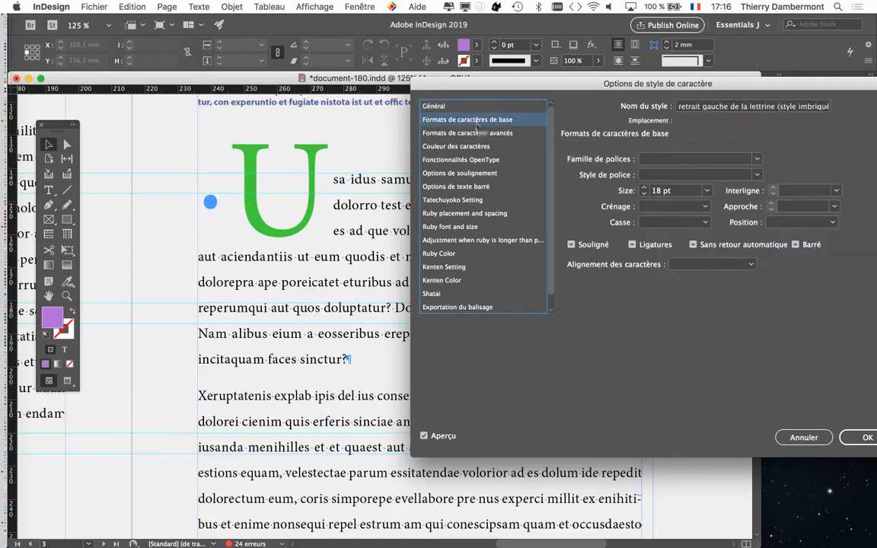
pyautogui.click(792, 211)
pyautogui.write('-400')
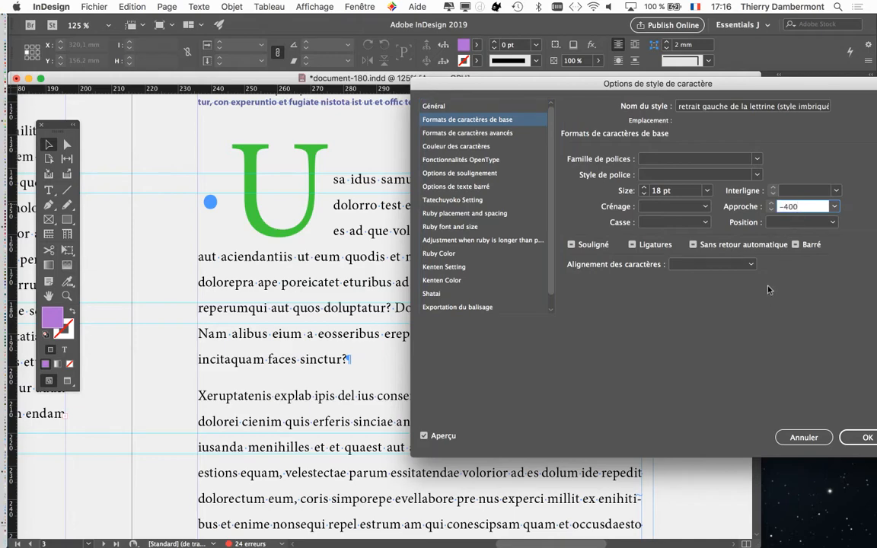
pyautogui.press('Tab')
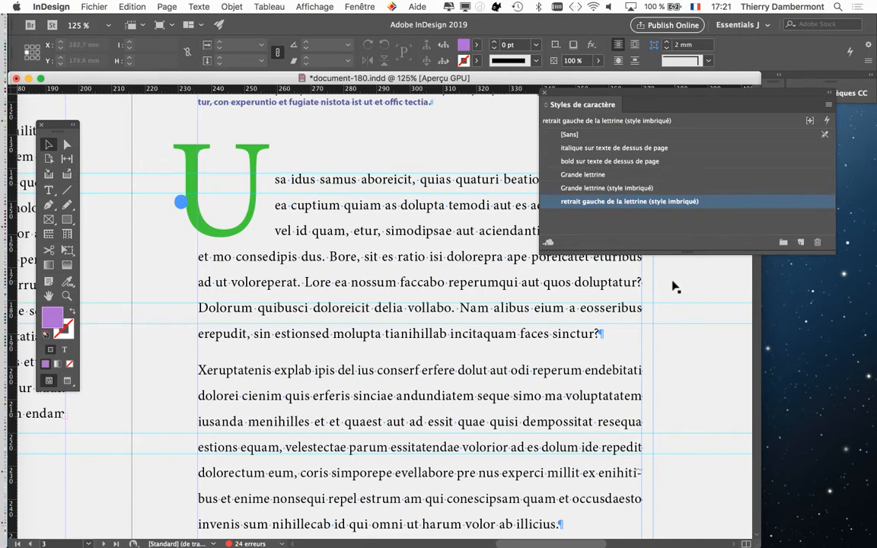
# Switch the page to preview mode, then make the character styles list narrower and taller and place it beside the text.
pyautogui.click(67, 381)
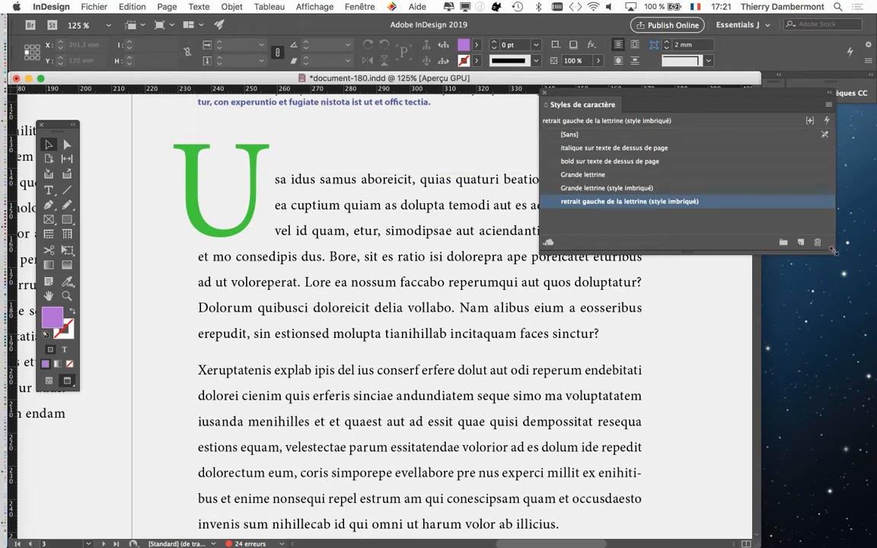
pyautogui.moveTo(833, 250); pyautogui.dragTo(732, 334)
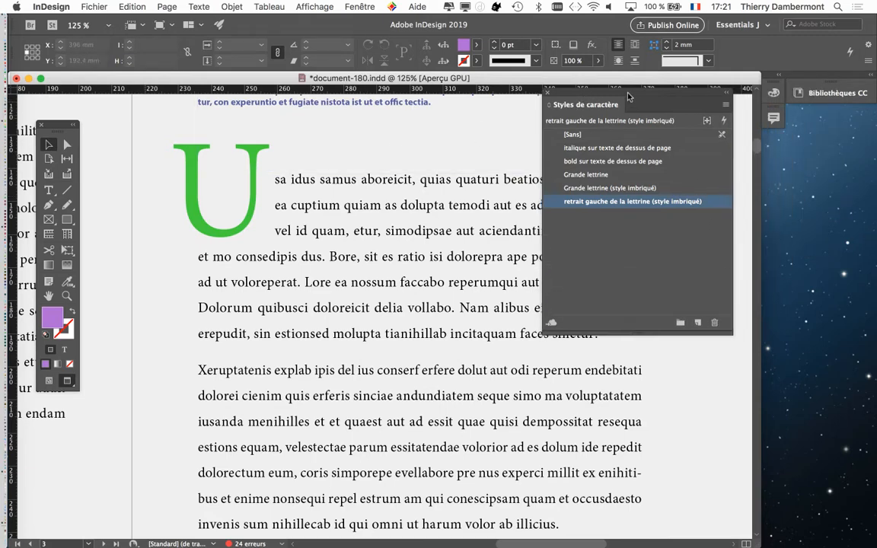
pyautogui.moveTo(629, 96); pyautogui.dragTo(750, 190)
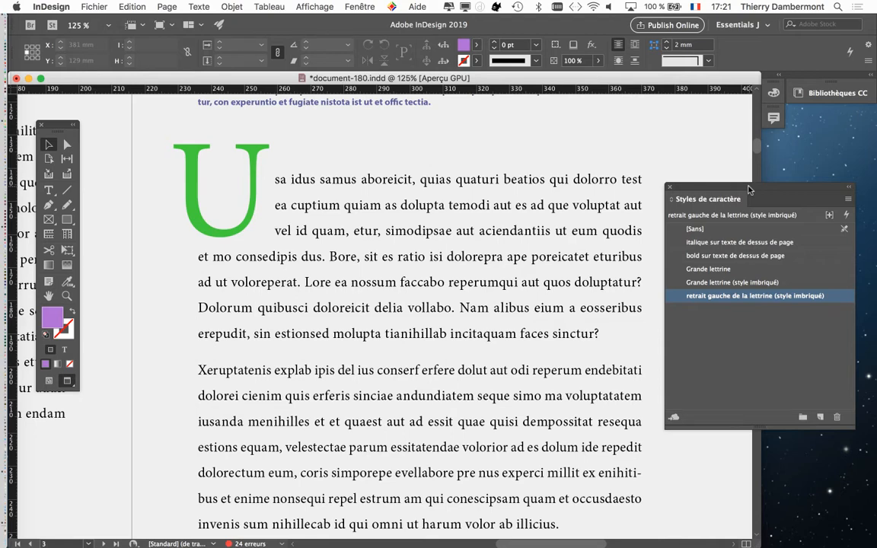
pyautogui.moveTo(750, 189); pyautogui.dragTo(748, 172)
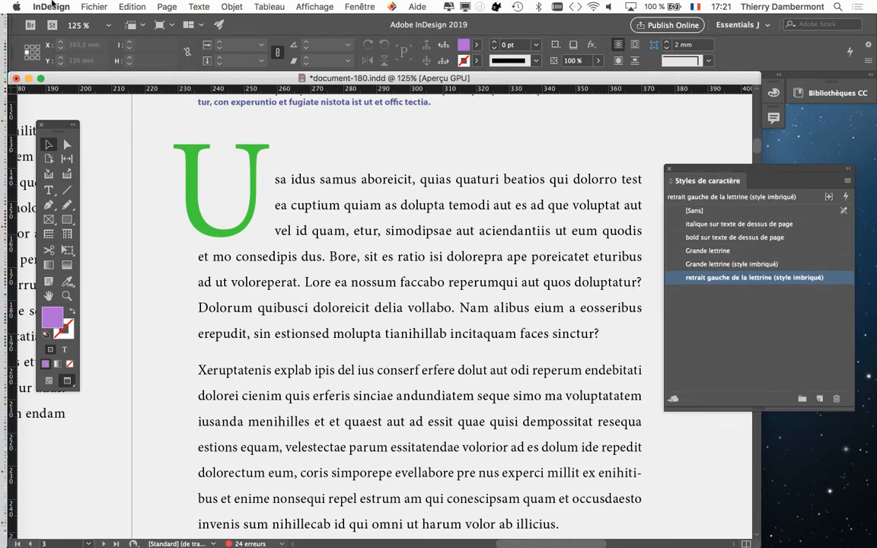
# Save a copy of the document as document-181.indd in the same folder.
pyautogui.click(86, 6)
pyautogui.click(533, 169)
pyautogui.press('super+shift+s')
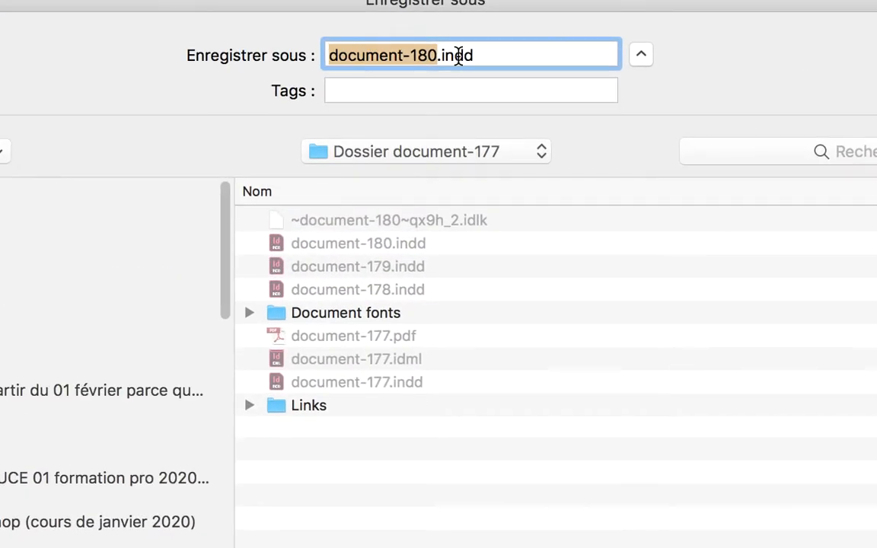
pyautogui.click(450, 56)
pyautogui.hotkey('shift', 'Left')
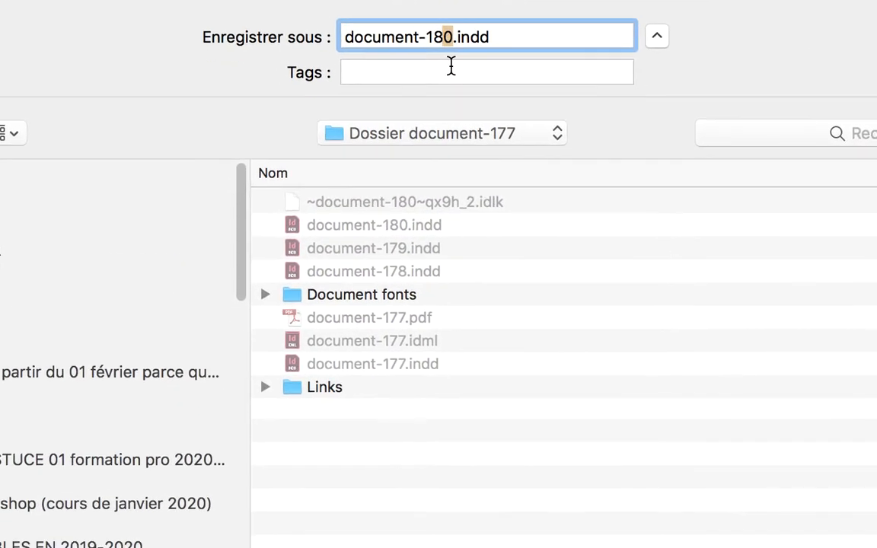
pyautogui.write('1')
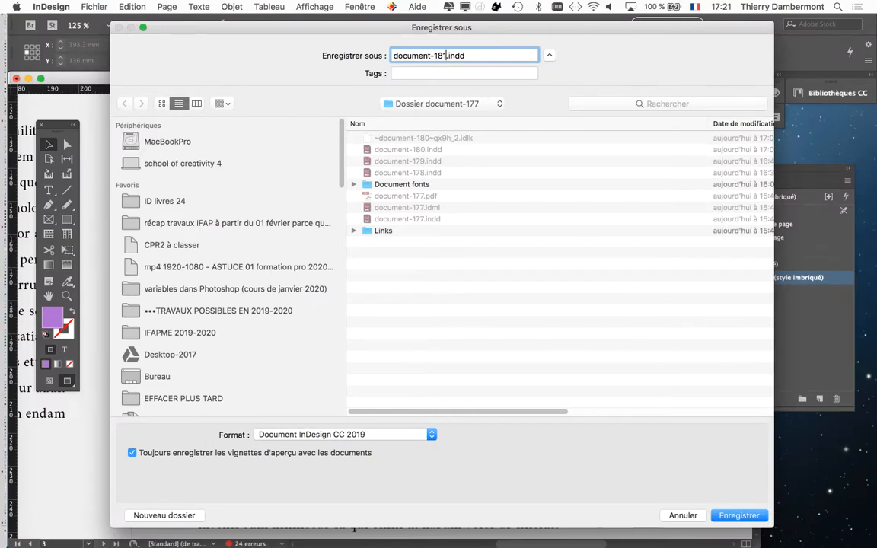
pyautogui.press('Return')
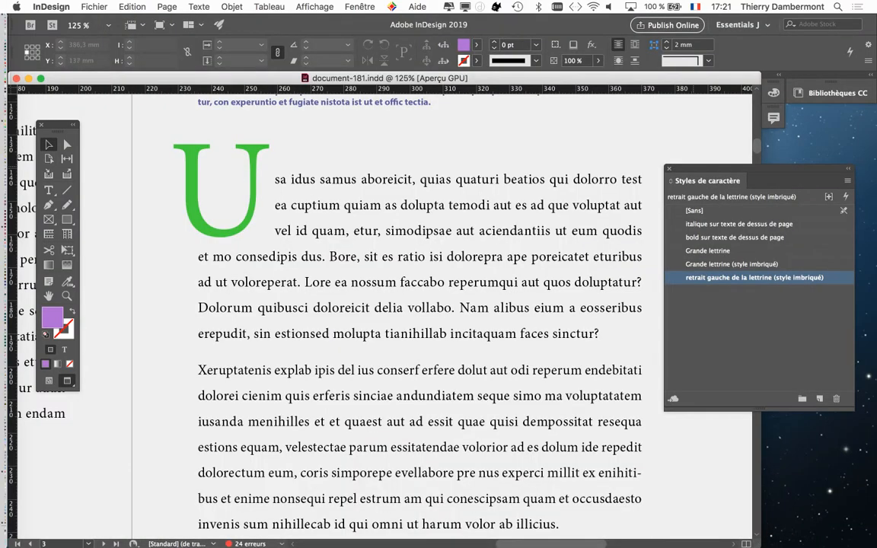
# Zoom the page out to 75% and select the character style "Grande lettrine (style imbriqué)".
pyautogui.moveTo(700, 169); pyautogui.dragTo(713, 163)
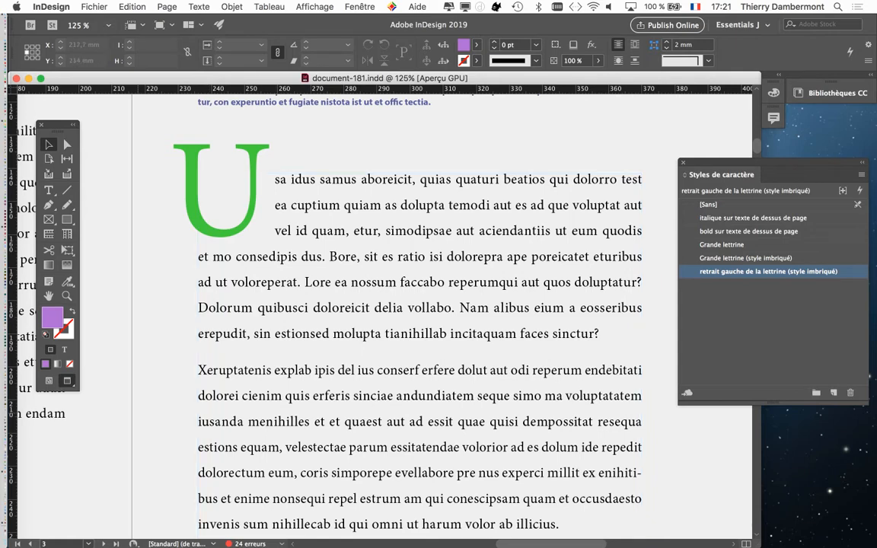
pyautogui.scroll(-1, 232, 415)
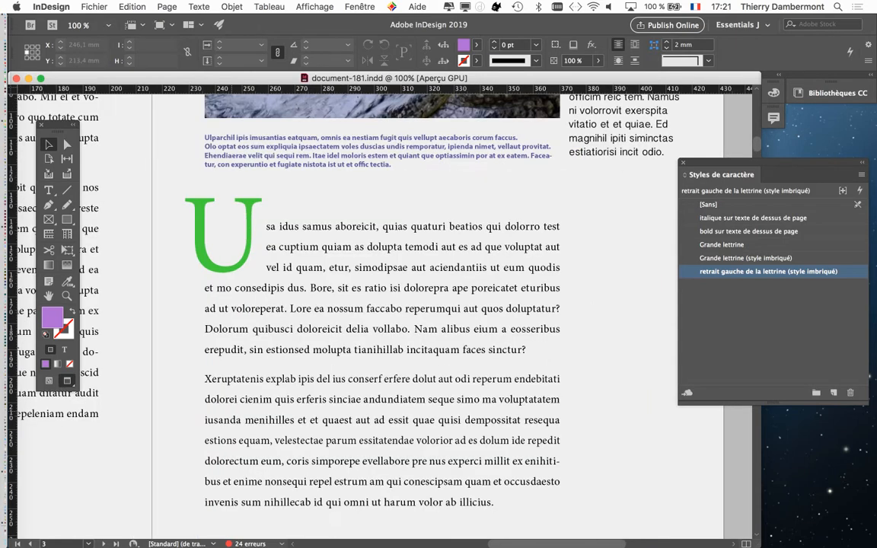
pyautogui.scroll(-1, 234, 409)
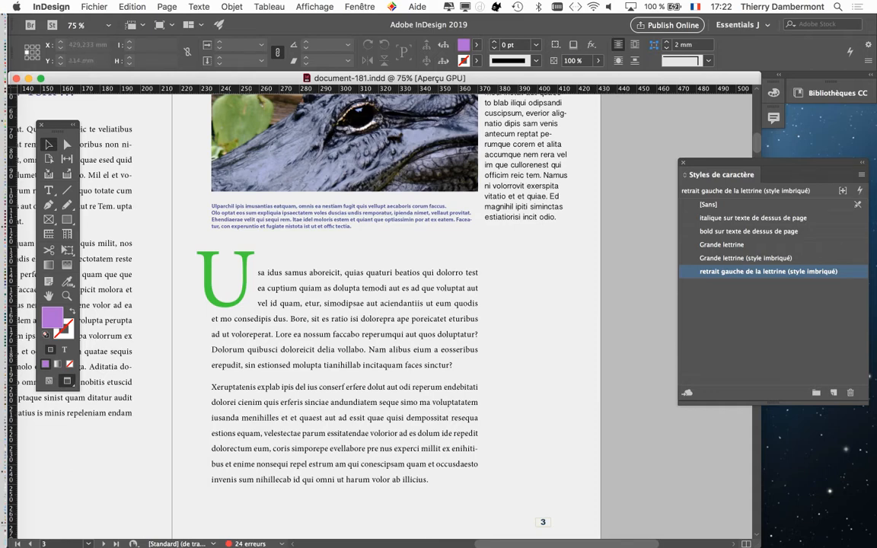
pyautogui.click(749, 258)
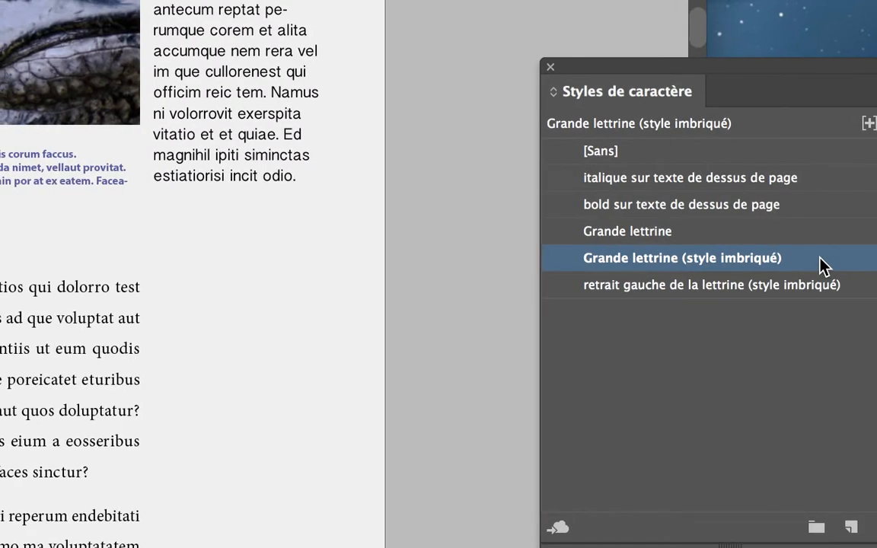
# Open the basic character formats of the style "Grande lettrine (style imbriqué)" and set its font family to Minion Pro.
pyautogui.doubleClick(824, 265)
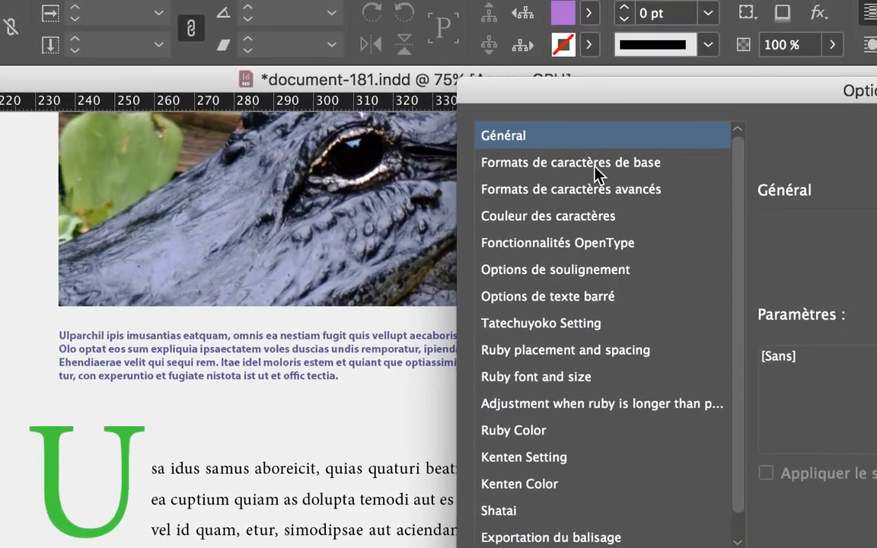
pyautogui.click(800, 136)
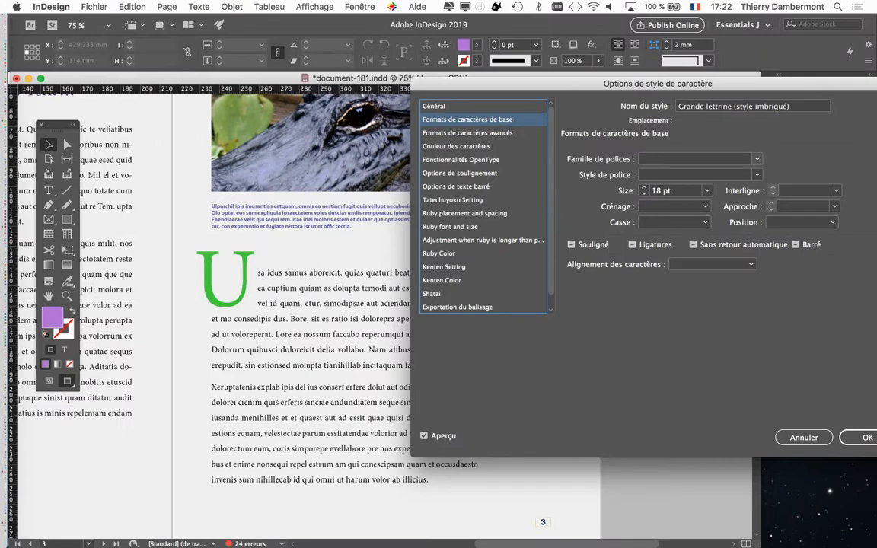
pyautogui.click(757, 159)
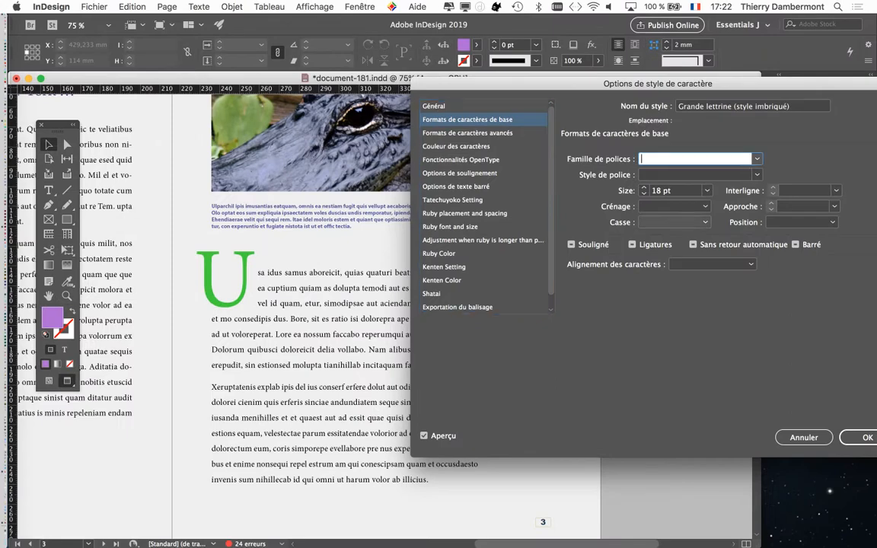
pyautogui.click(757, 159)
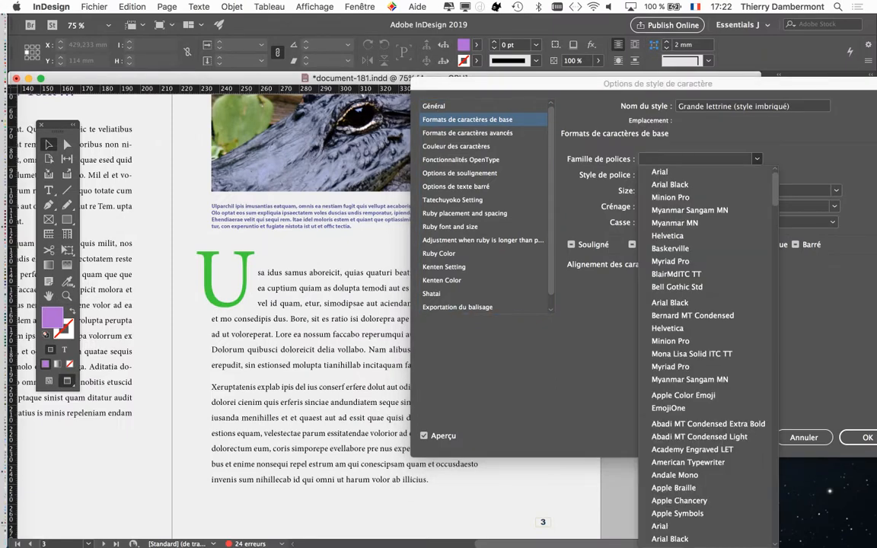
pyautogui.click(671, 197)
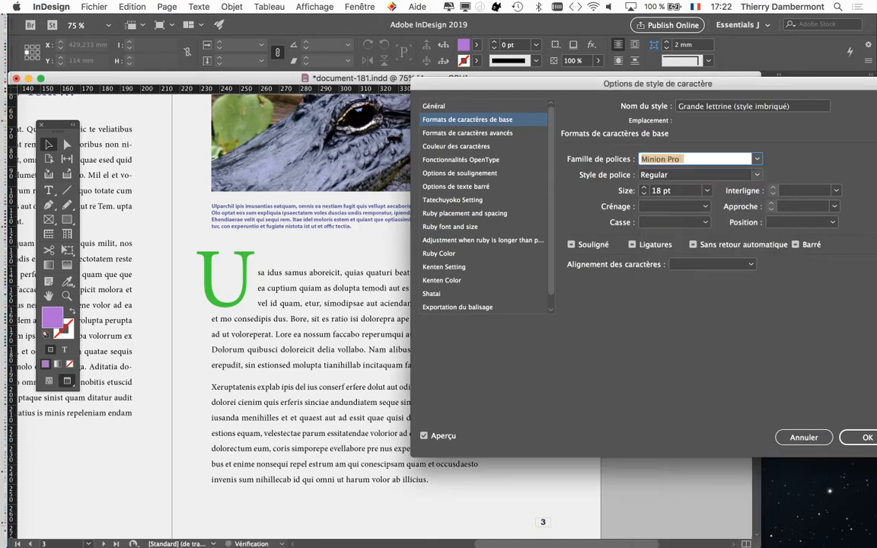
# Try the drop cap style in Arial Black and in American Typewriter.
pyautogui.click(683, 157)
pyautogui.click(670, 277)
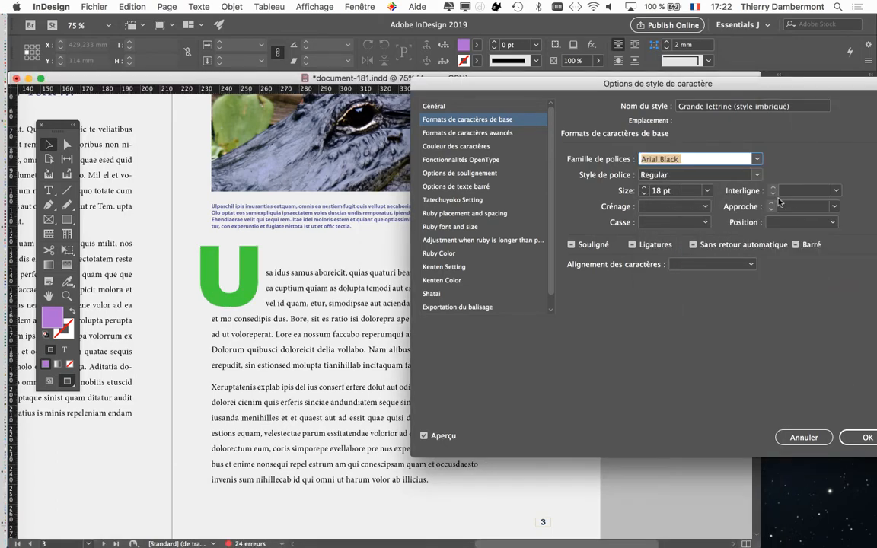
pyautogui.click(682, 156)
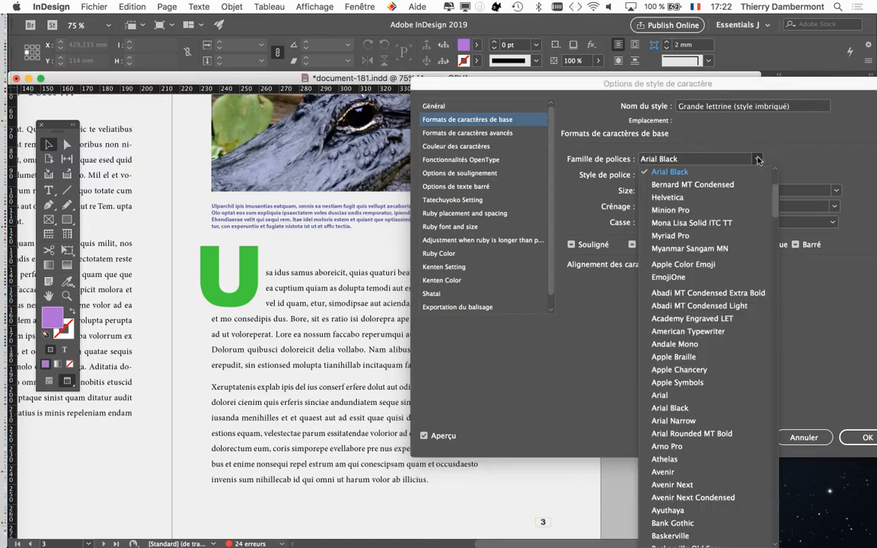
pyautogui.click(688, 331)
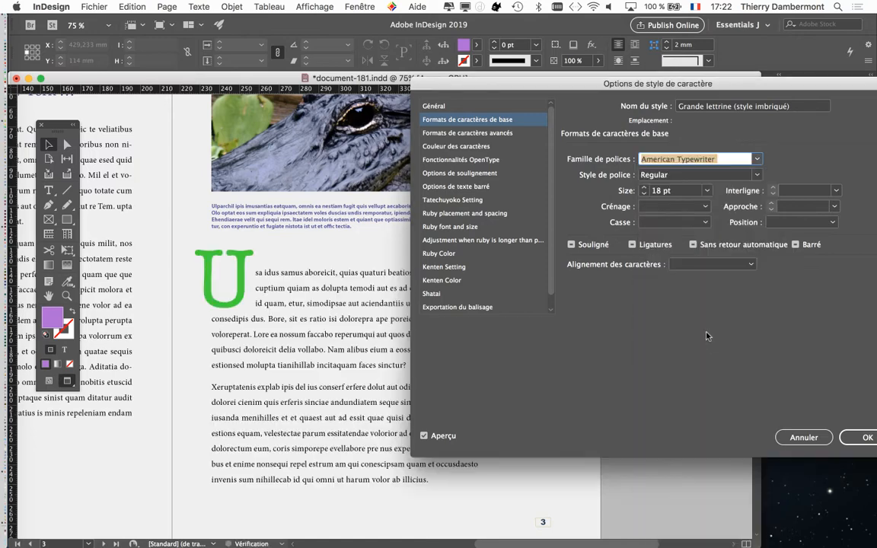
# Try the font families Bauhaus 93 and Bradley Hand on the drop cap style.
pyautogui.click(757, 159)
pyautogui.click(758, 160)
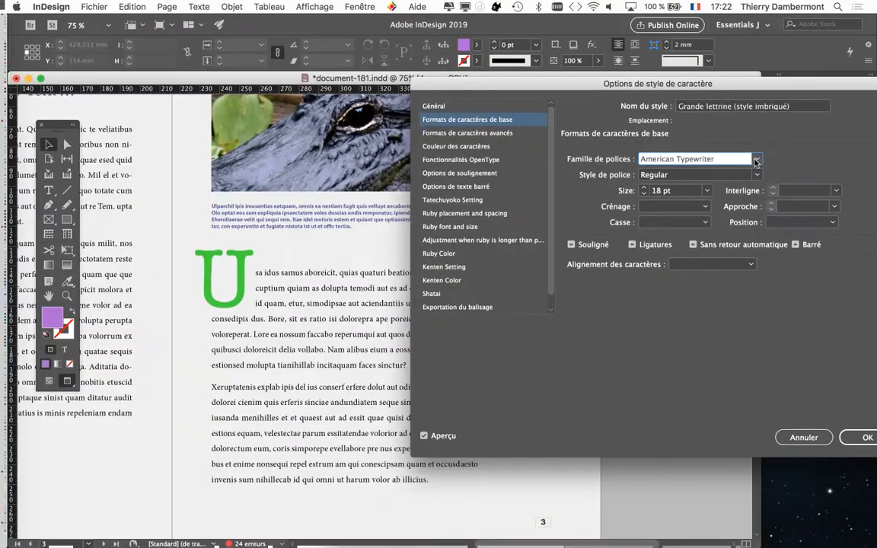
pyautogui.click(754, 146)
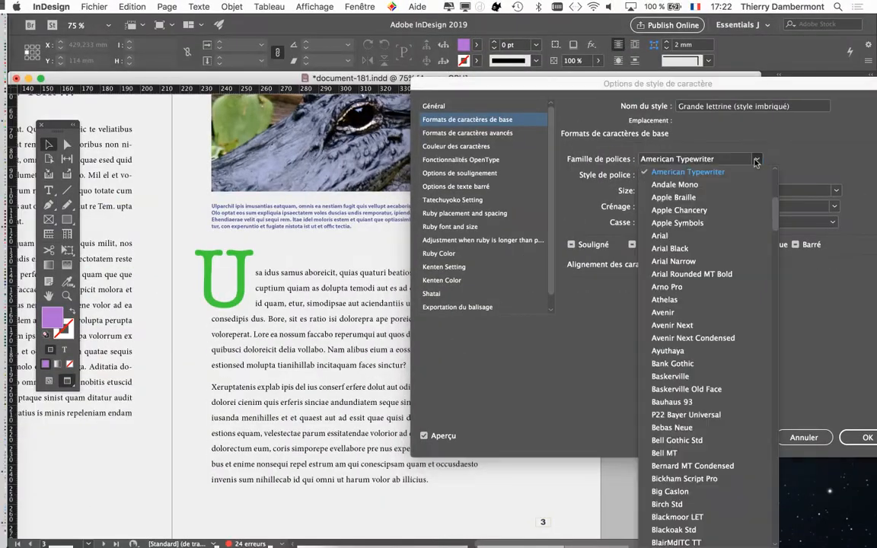
pyautogui.click(683, 401)
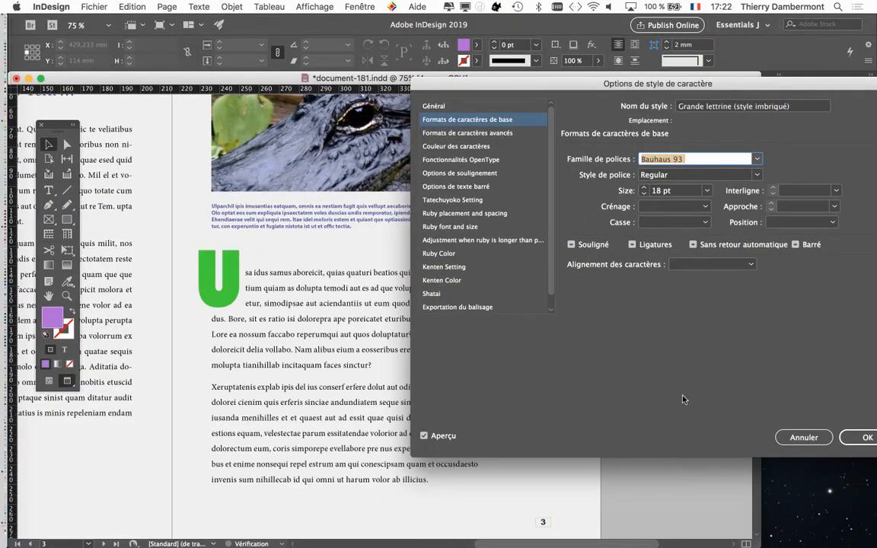
pyautogui.click(754, 156)
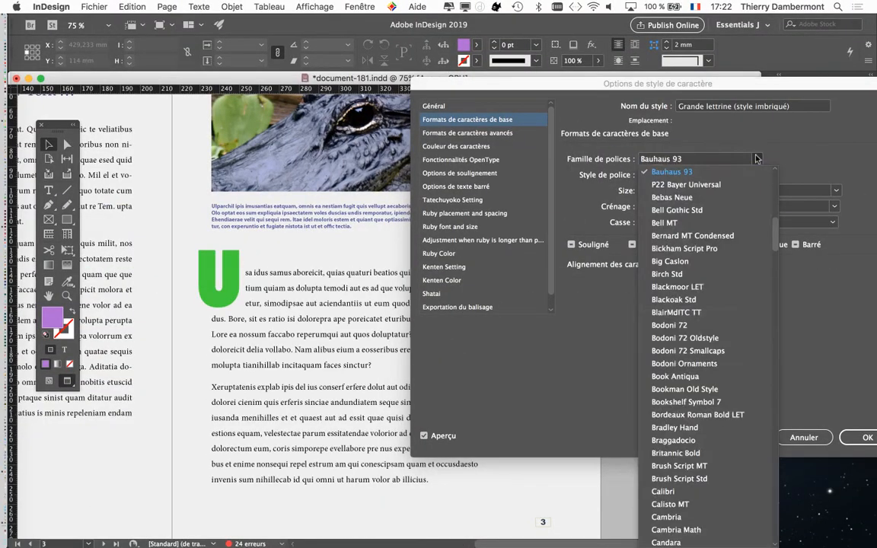
pyautogui.click(686, 431)
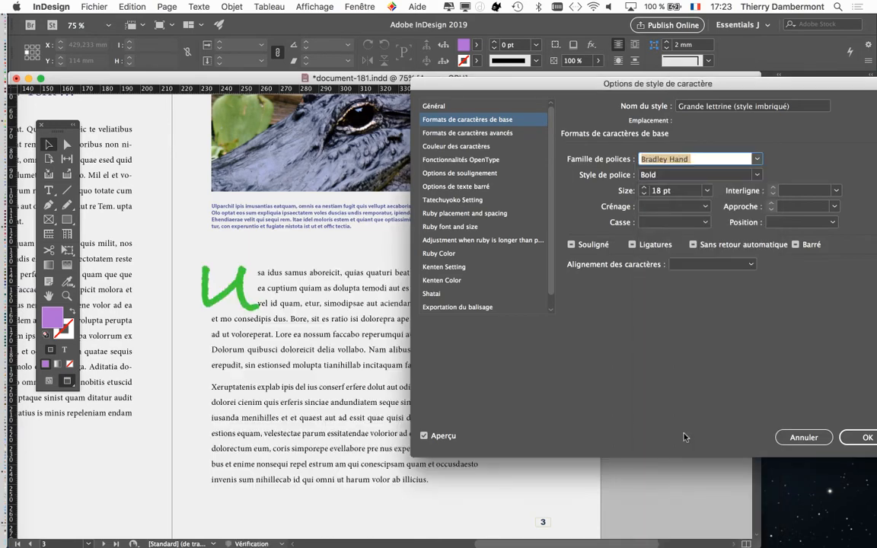
# Try the font families Colonna MT and Monaco on the drop cap style.
pyautogui.click(757, 159)
pyautogui.scroll(-5, 685, 343)
pyautogui.click(640, 350)
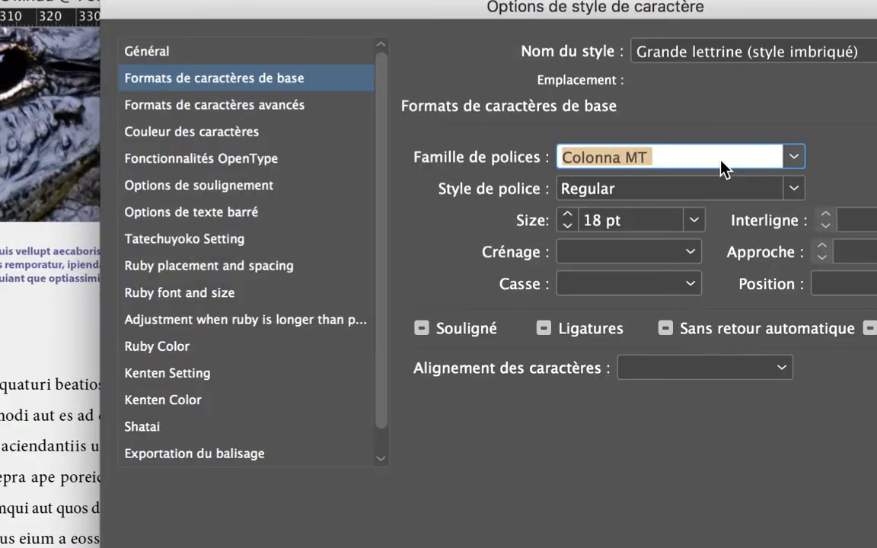
pyautogui.click(749, 161)
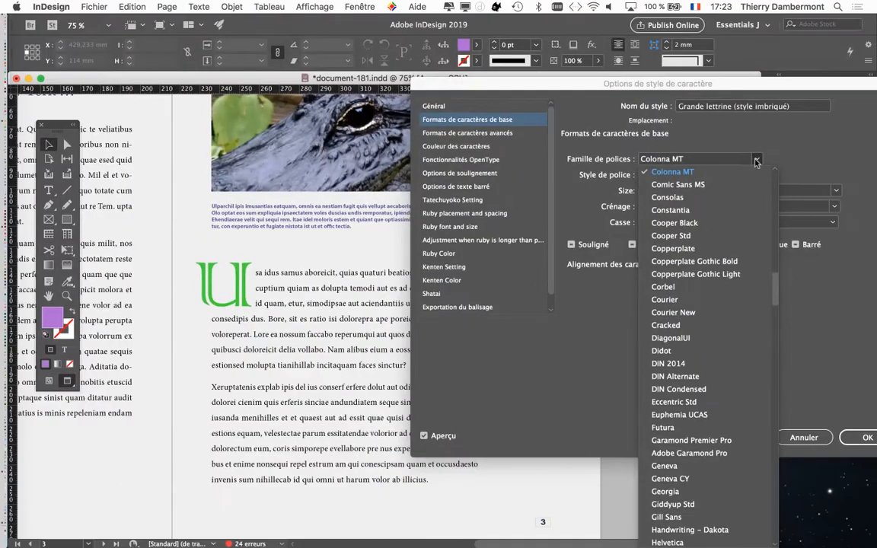
pyautogui.scroll(-10, 705, 307)
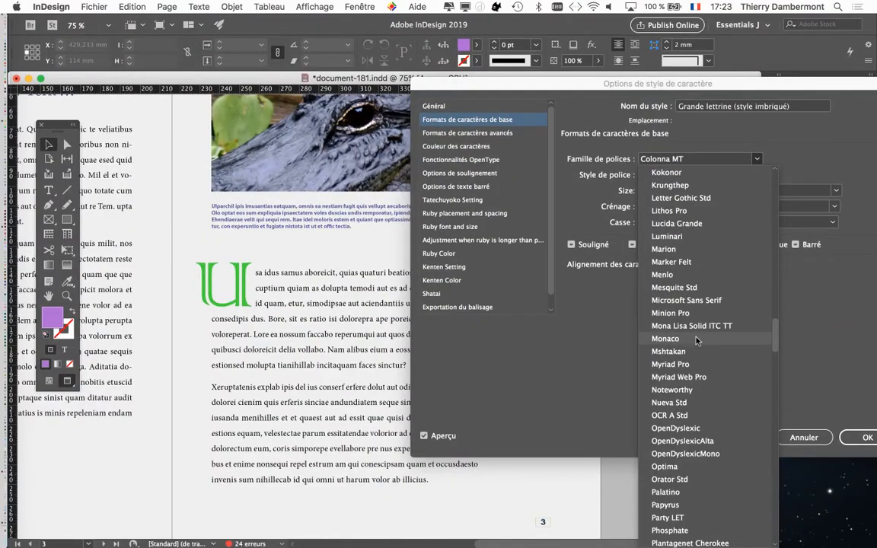
pyautogui.click(695, 338)
# Try the font families OpenDyslexicMono and Rosewood Std on the drop cap style.
pyautogui.click(758, 160)
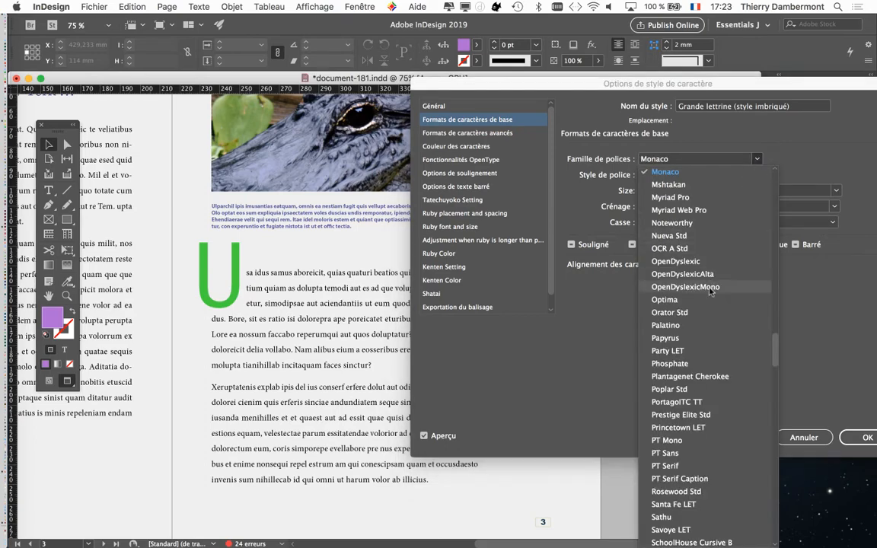
pyautogui.click(685, 288)
pyautogui.click(758, 158)
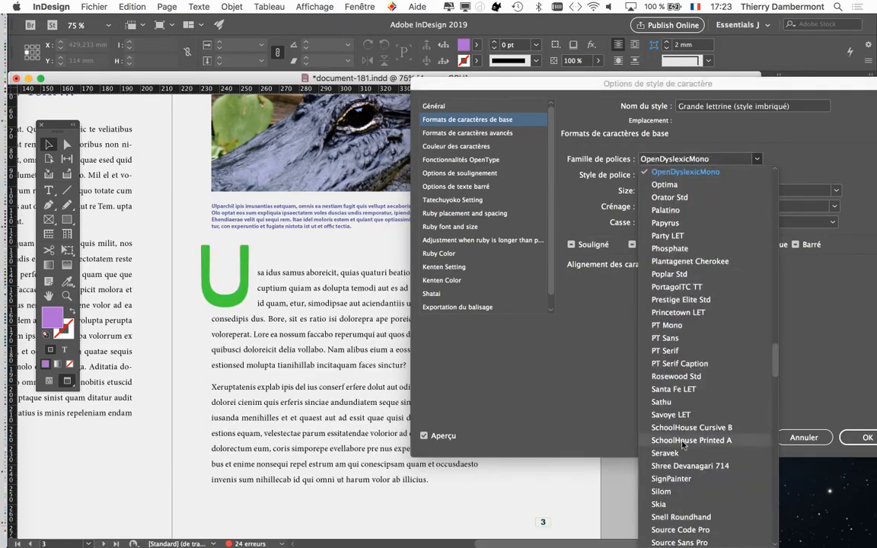
pyautogui.click(647, 368)
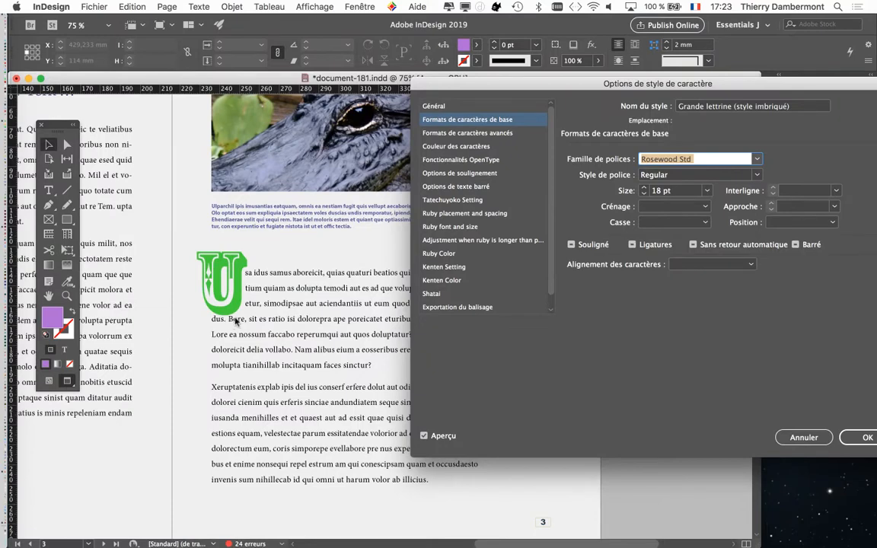
pyautogui.click(678, 158)
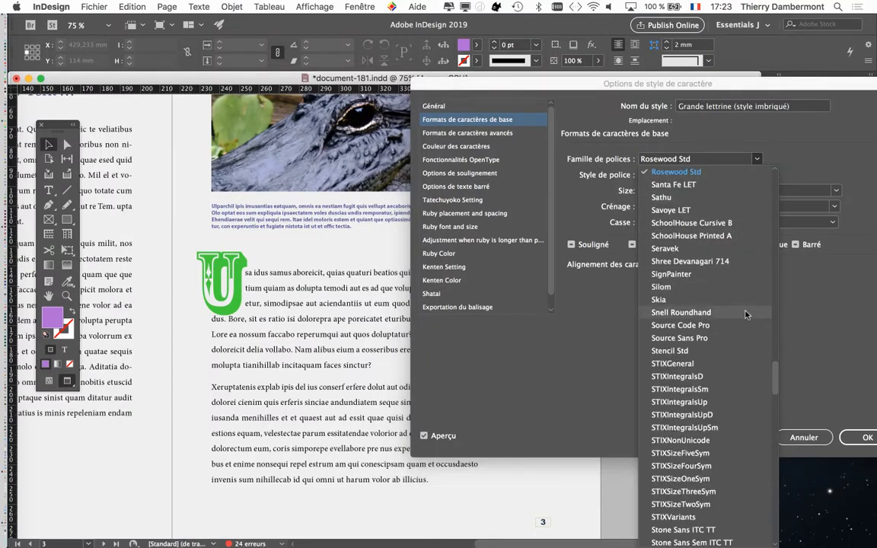
pyautogui.scroll(-3, 745, 352)
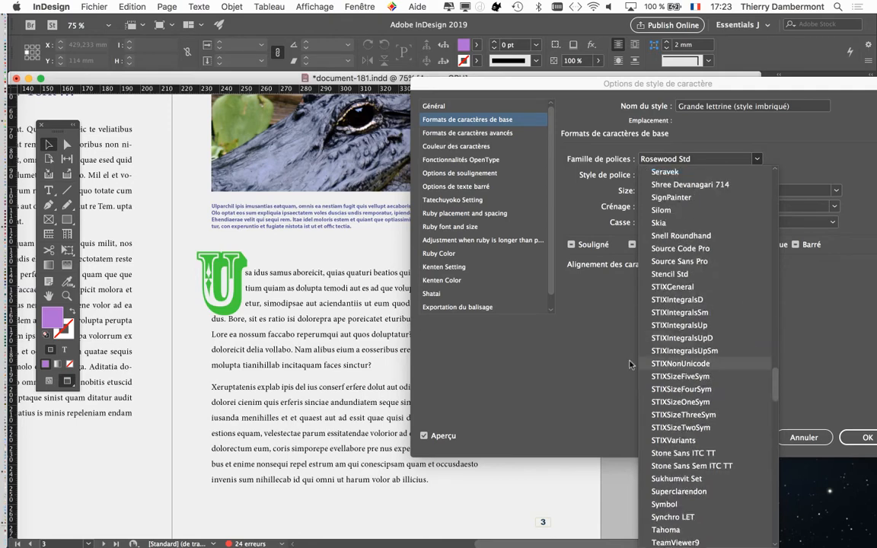
pyautogui.click(526, 382)
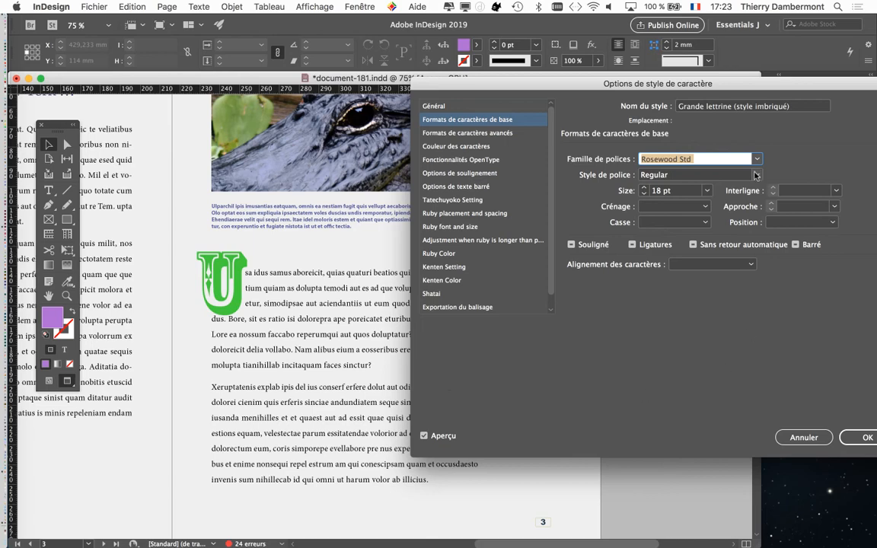
# Set the font family of "Grande lettrine (style imbriqué)" to Geneva and apply the style options.
pyautogui.click(681, 158)
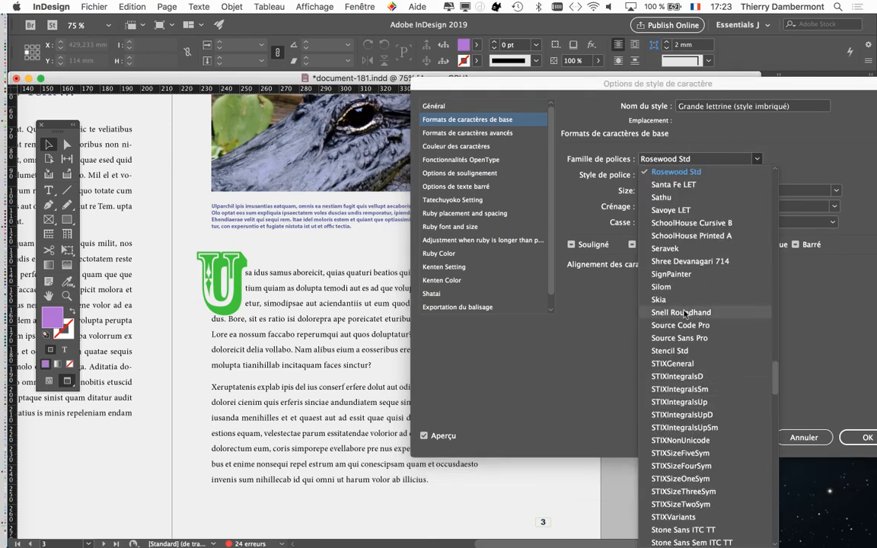
pyautogui.scroll(10, 678, 320)
pyautogui.click(670, 284)
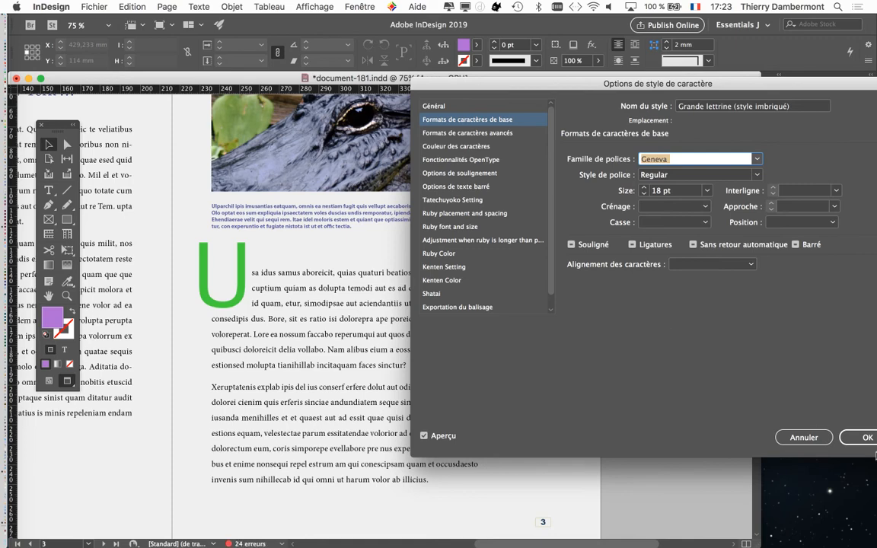
pyautogui.click(865, 437)
# Save the document under its current name and deselect everything on the page.
pyautogui.click(91, 9)
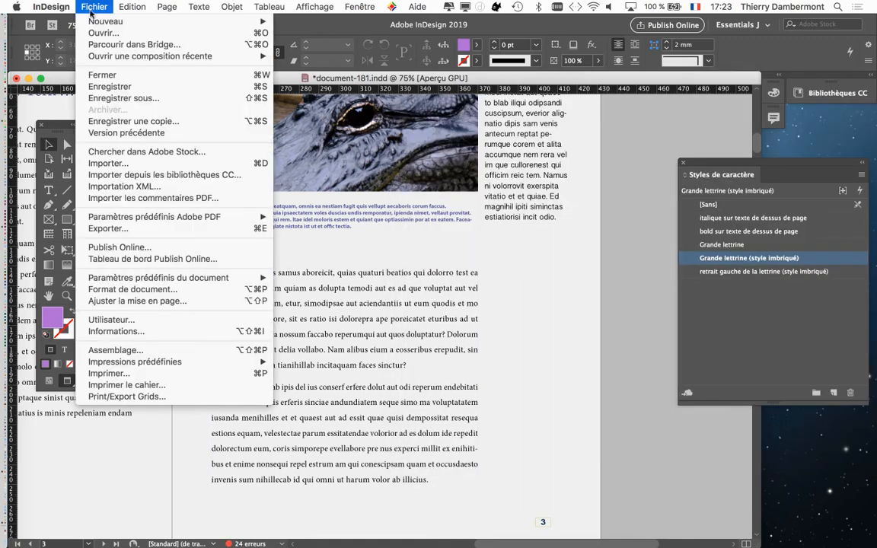
pyautogui.click(99, 86)
pyautogui.click(567, 313)
pyautogui.click(590, 355)
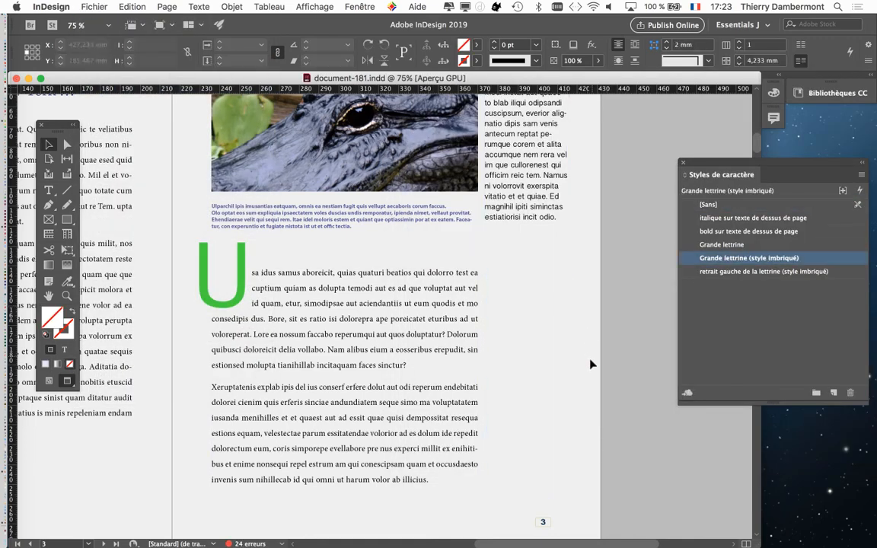